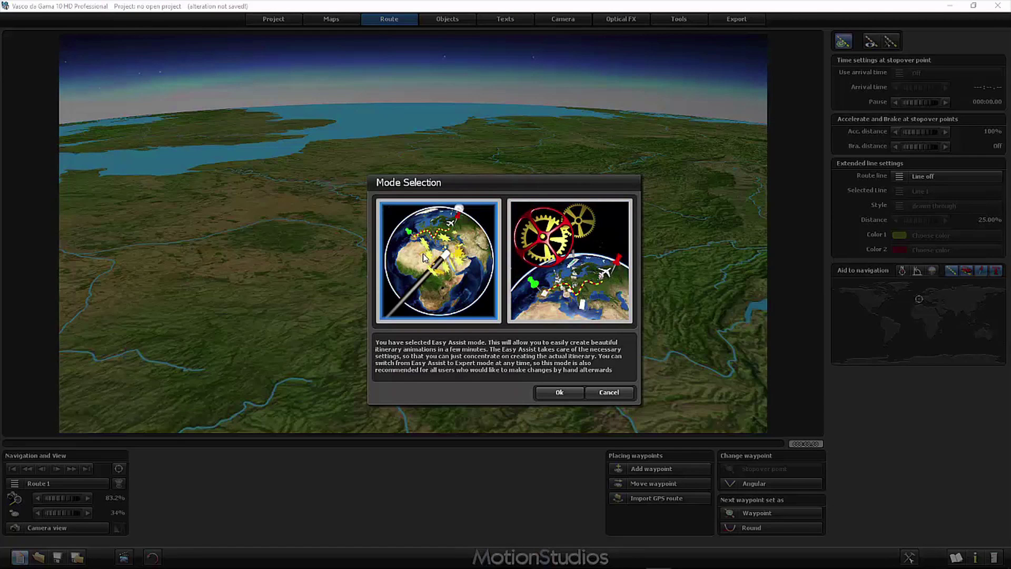
- Create a new Easy Assist project with the advanced map mode and the HDTV 1080/25p video template
click(548, 396)
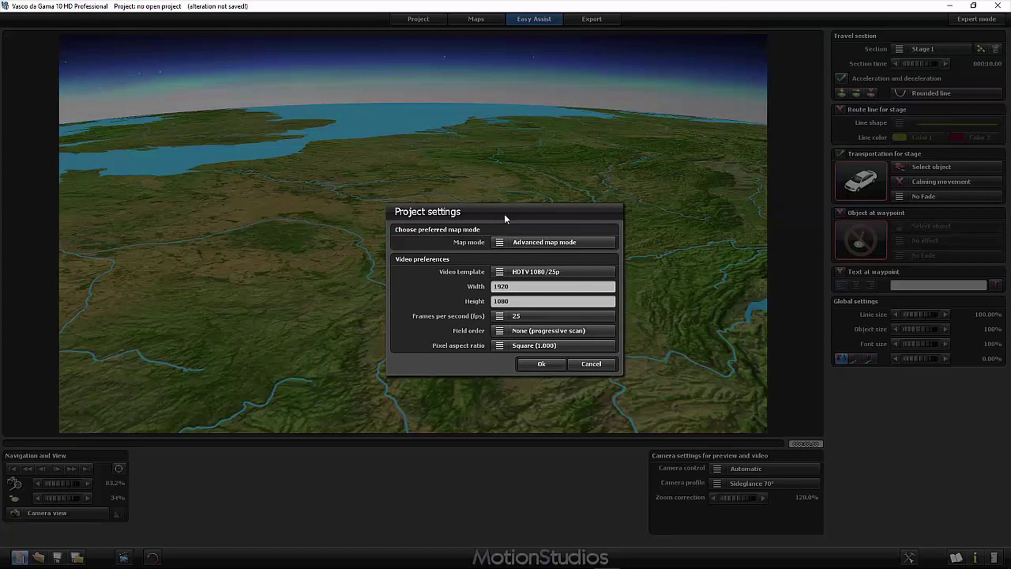
click(534, 249)
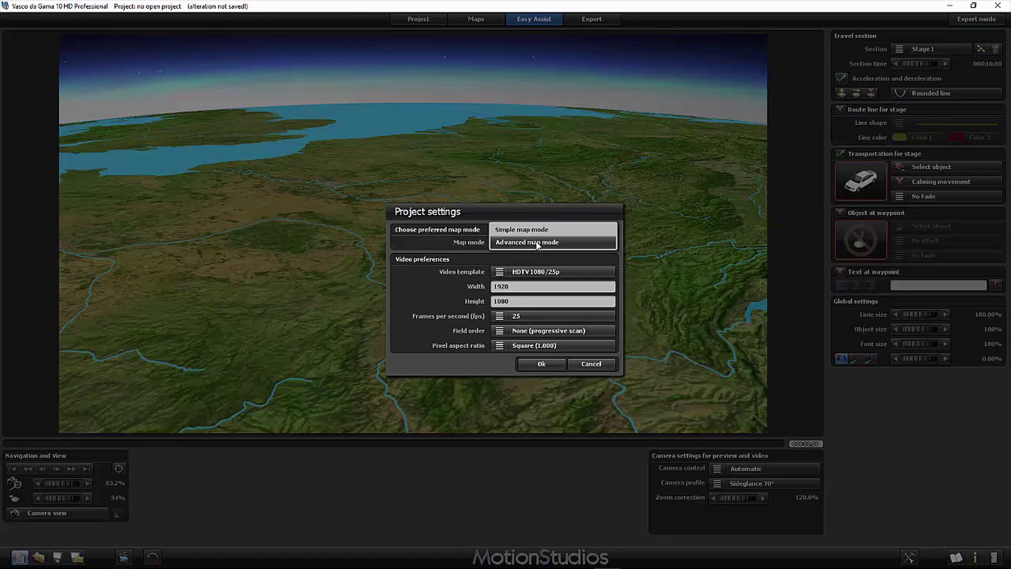
click(432, 247)
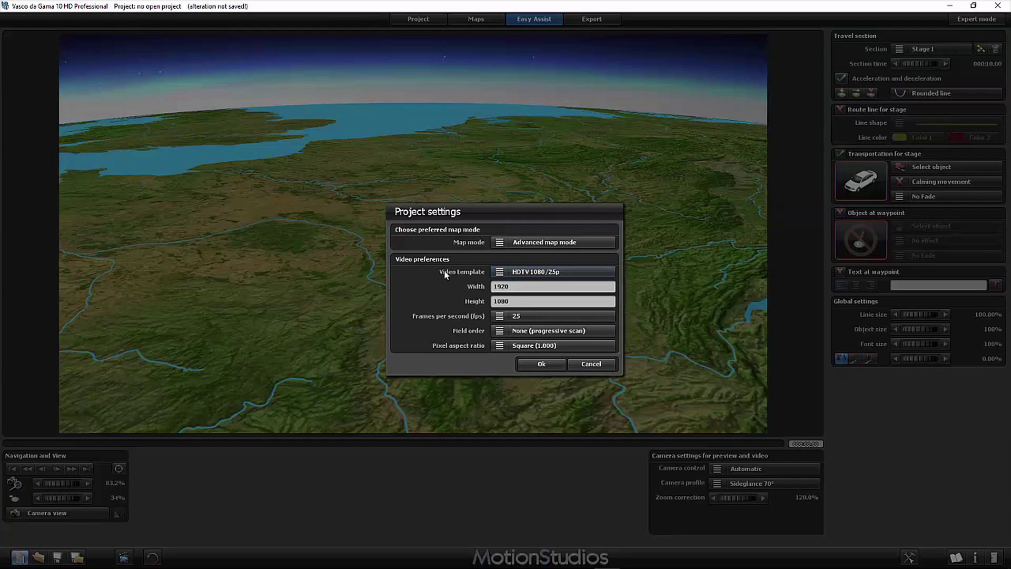
click(540, 274)
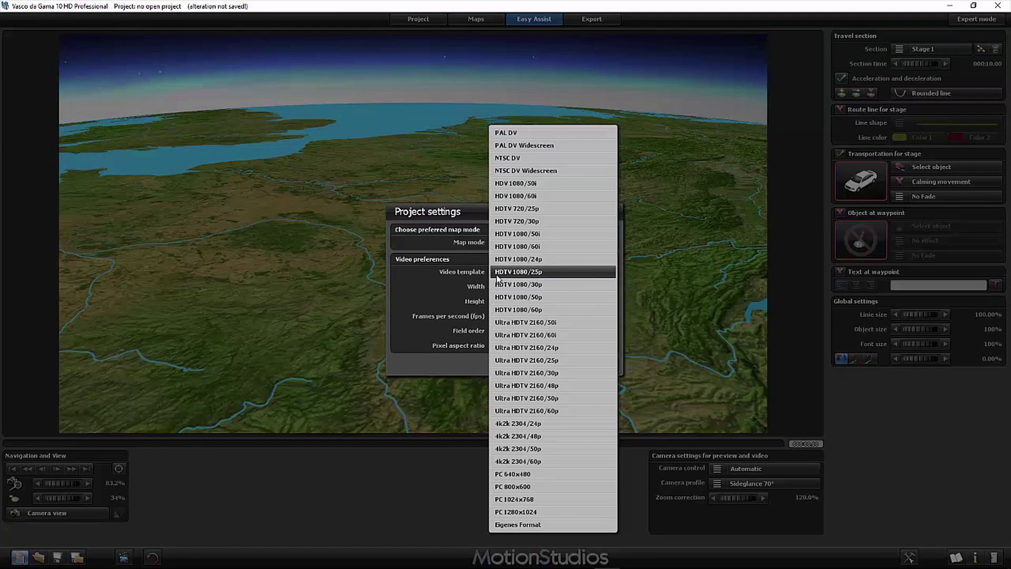
click(535, 272)
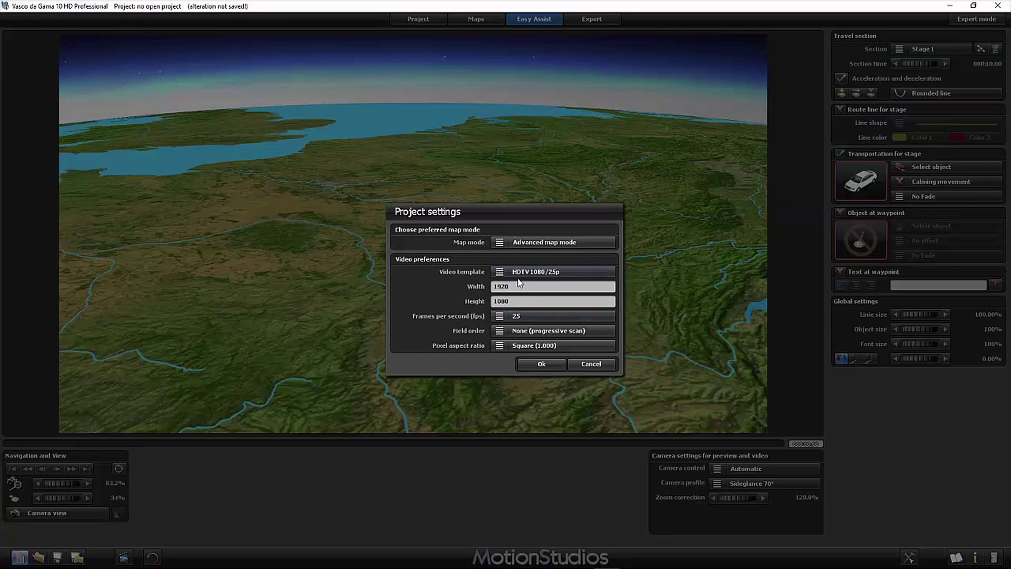
click(544, 365)
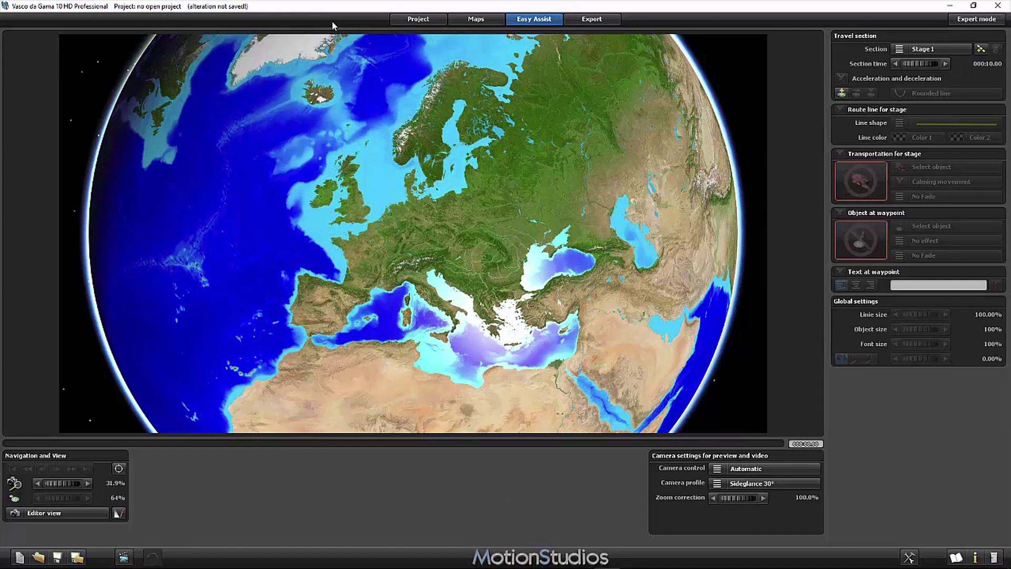
- Review the project settings and the map selection options, leaving both without changes
click(419, 19)
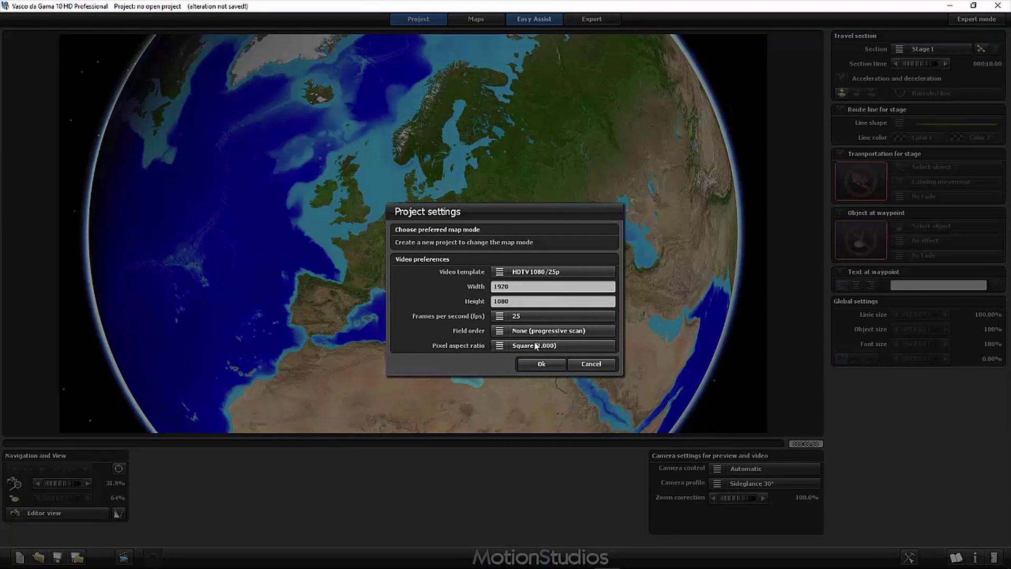
click(593, 366)
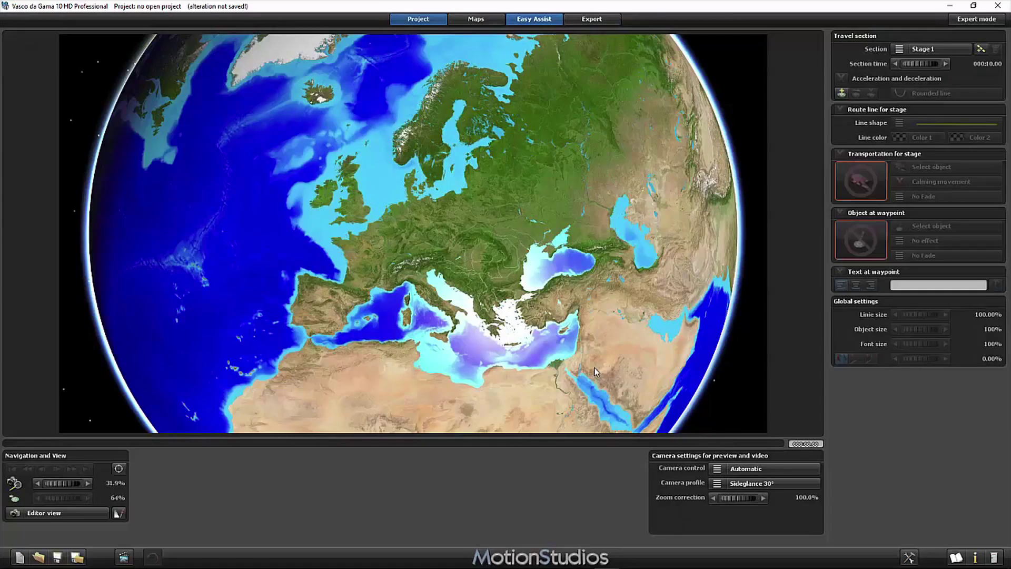
click(464, 21)
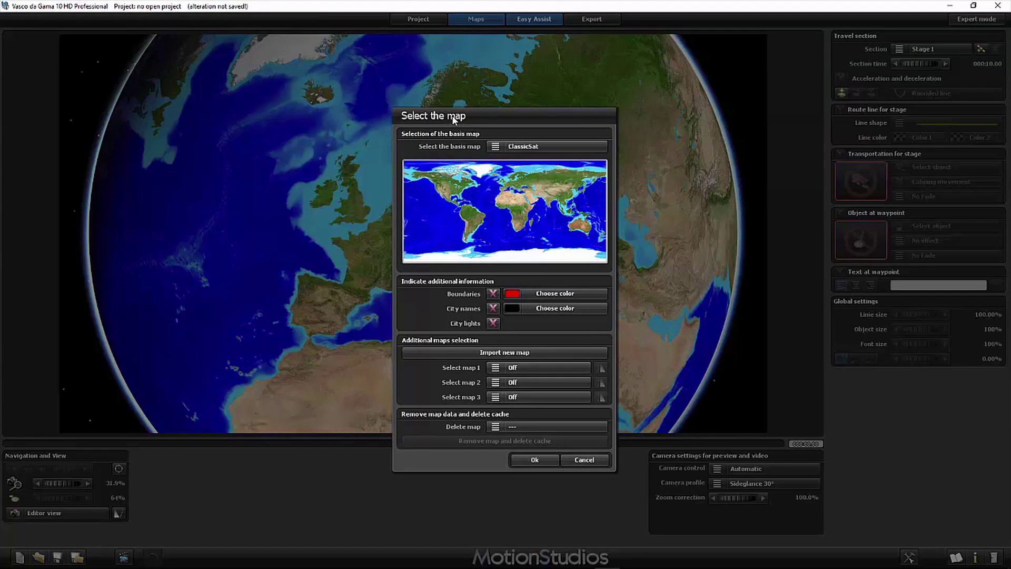
click(584, 462)
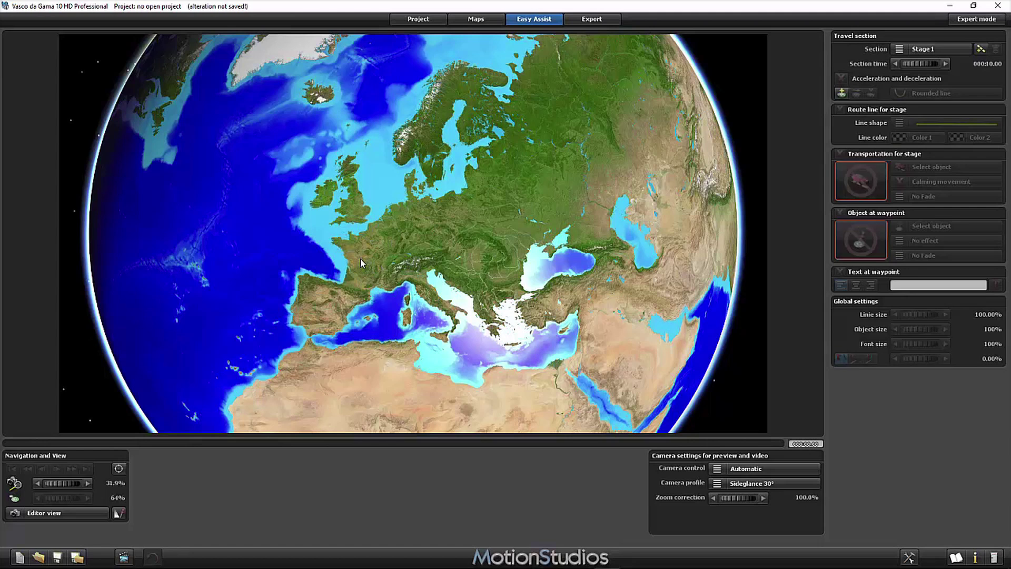
- Place the route's start waypoint in western France and its end waypoint around the Czech Republic
click(361, 260)
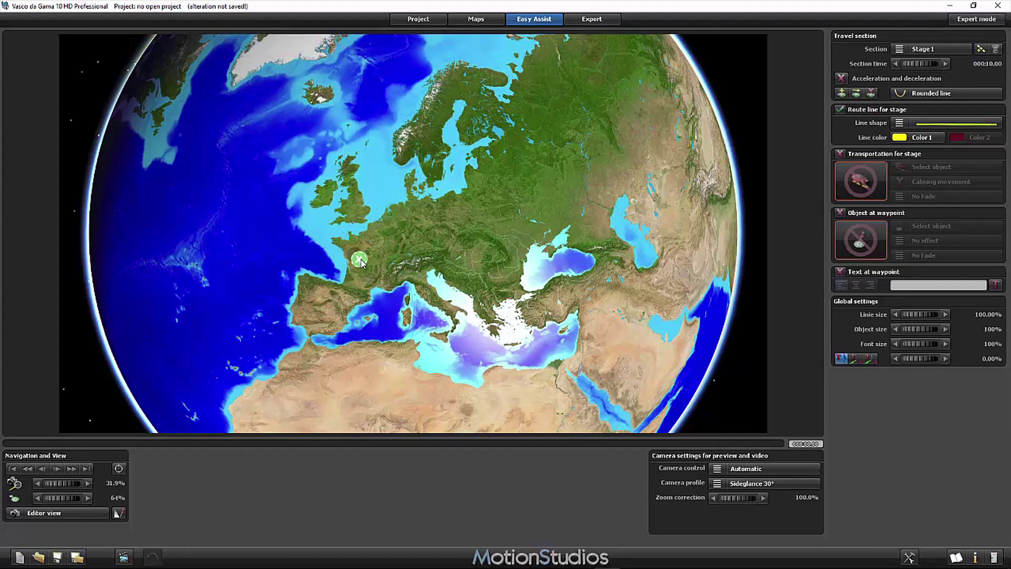
click(442, 228)
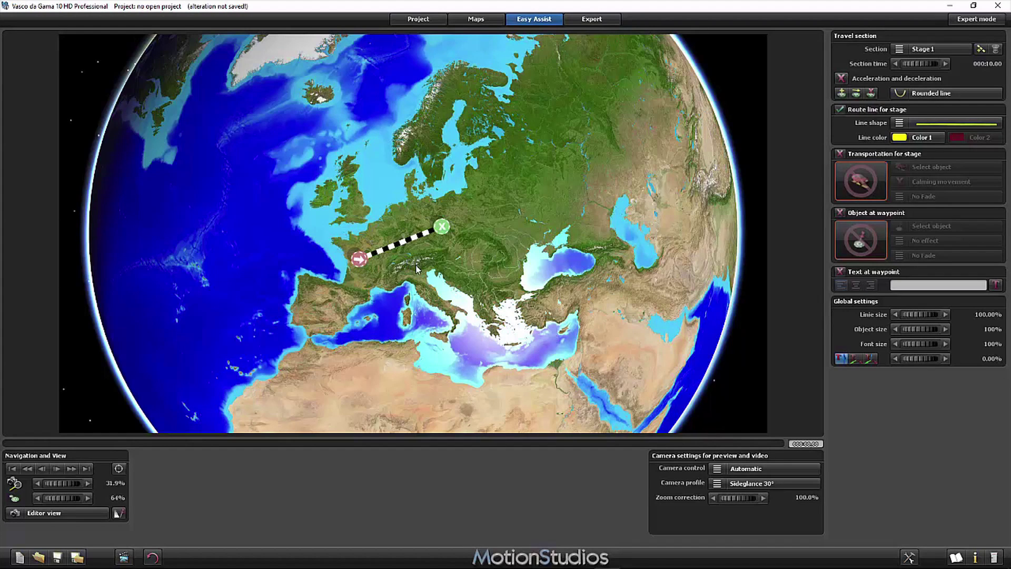
- For the stage starting in western France, enable acceleration and deceleration and turn off the route line
scroll(419, 278, up, 1)
scroll(420, 278, up, 8)
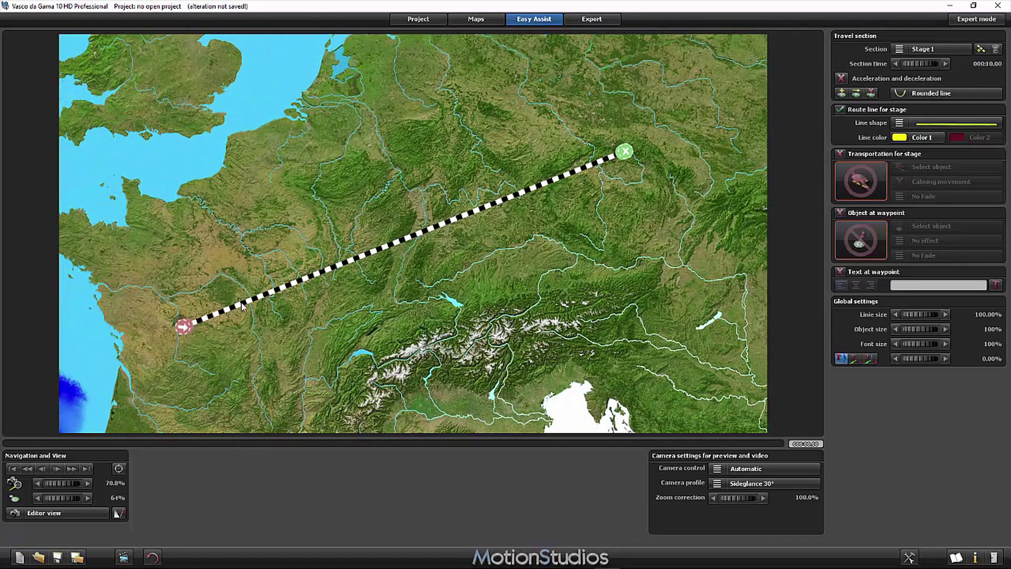
click(184, 327)
click(841, 79)
click(840, 110)
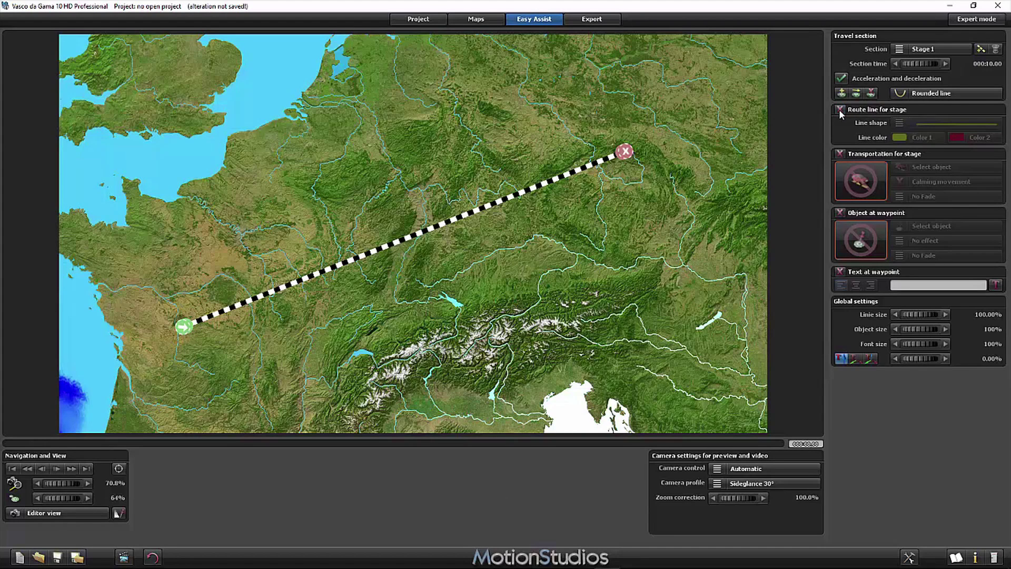
- Enable transportation for the stage and open its object selection
click(840, 155)
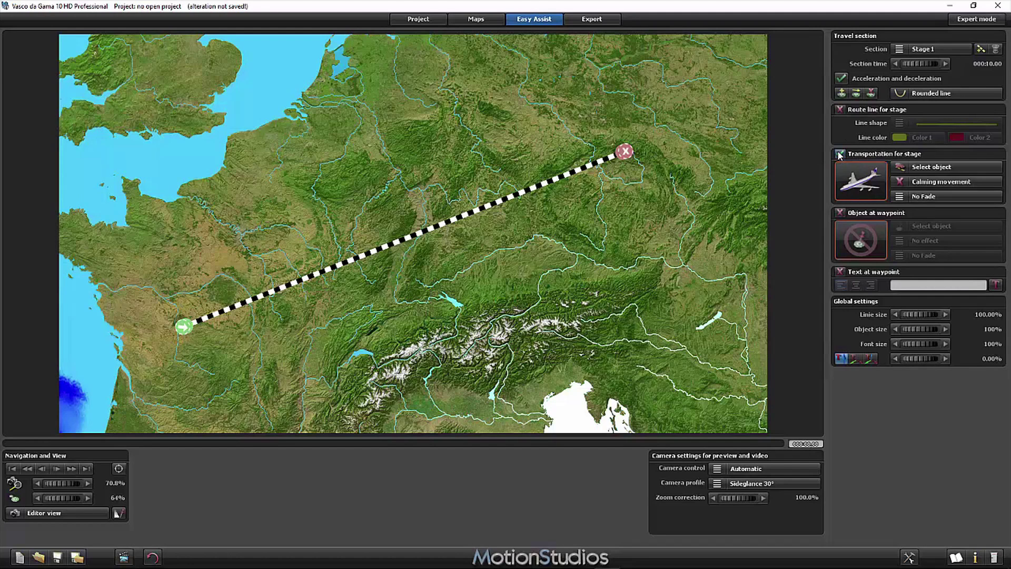
click(937, 167)
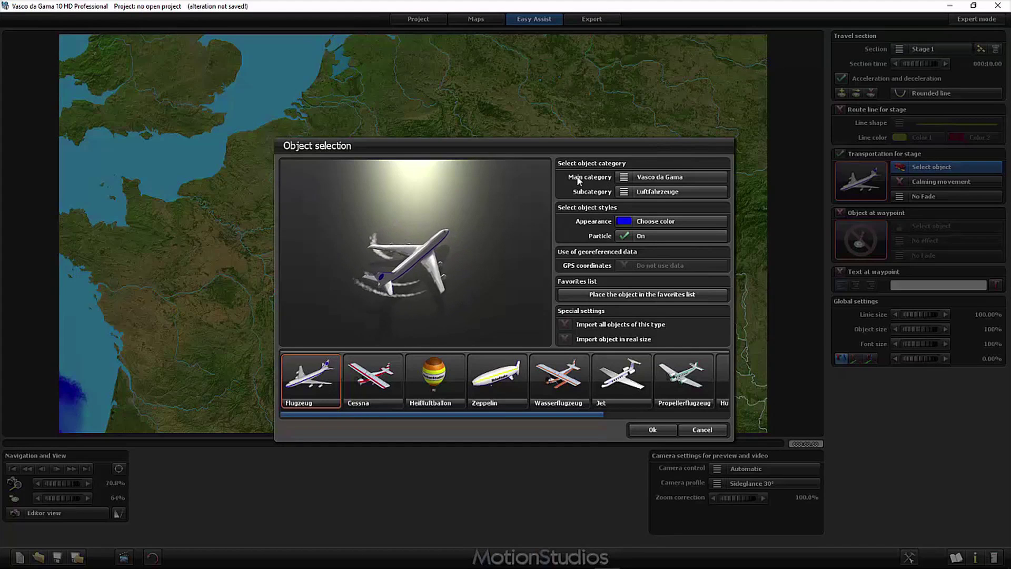
- Look into the Favorite object category and return to the Vasco da Gama main category
click(653, 182)
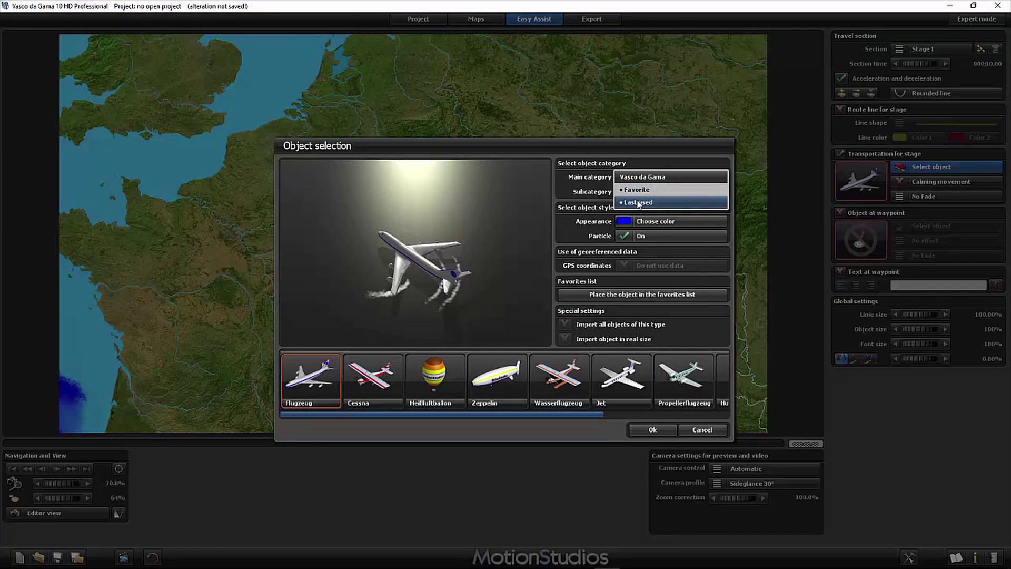
click(637, 190)
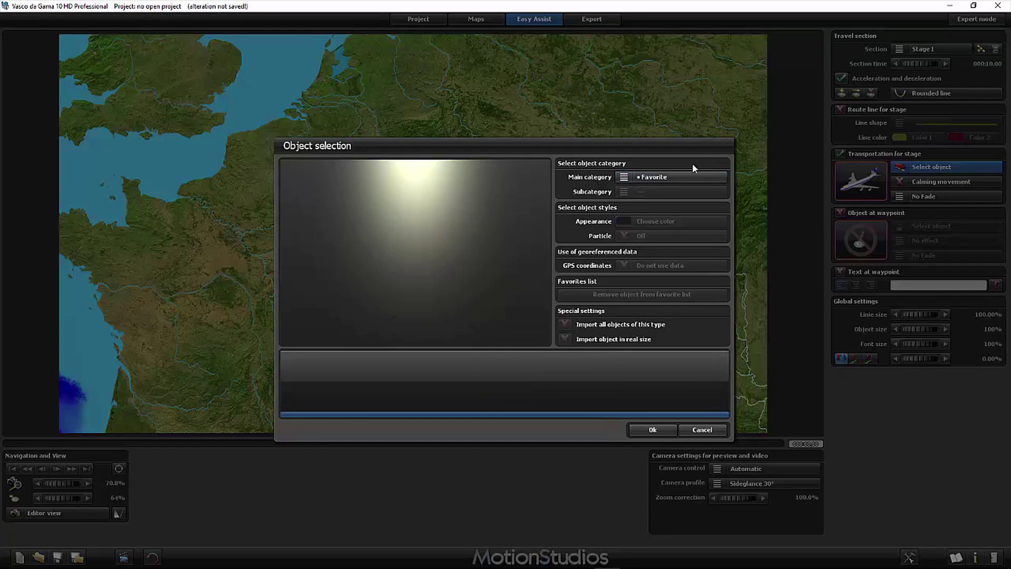
click(675, 175)
click(669, 163)
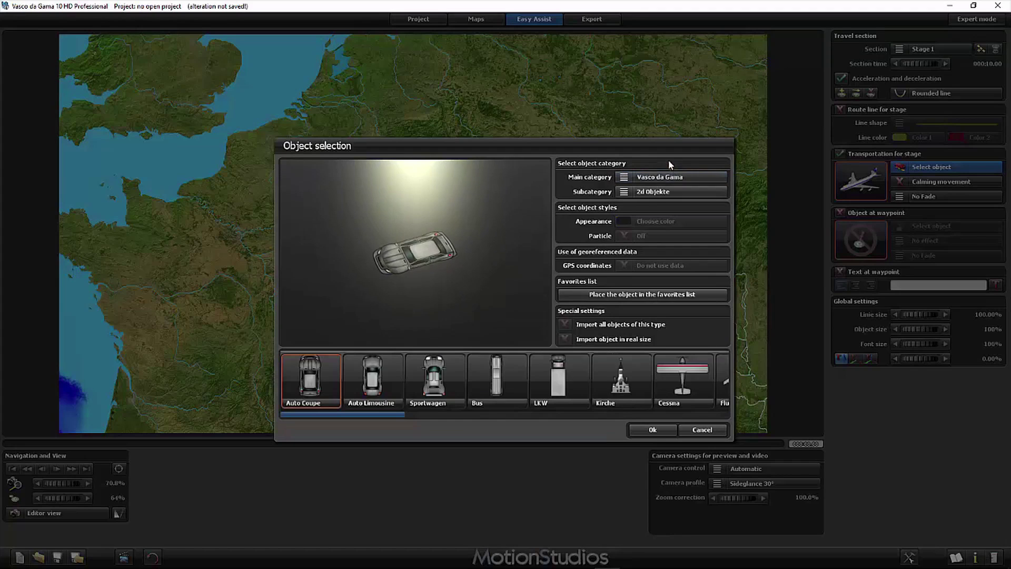
- Choose the white Limousine 1 from the Autos subcategory as the stage's transportation object
click(656, 192)
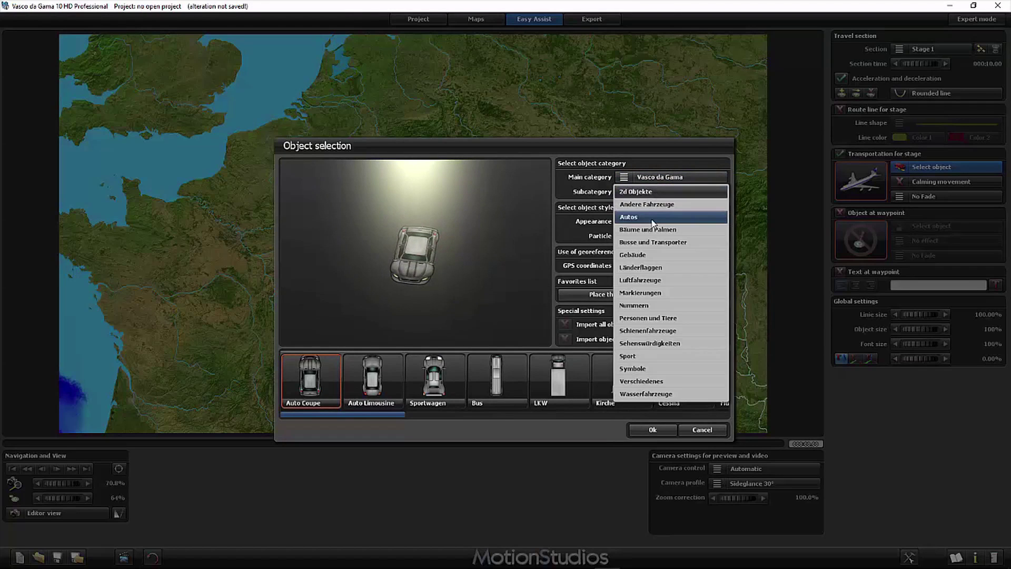
click(653, 218)
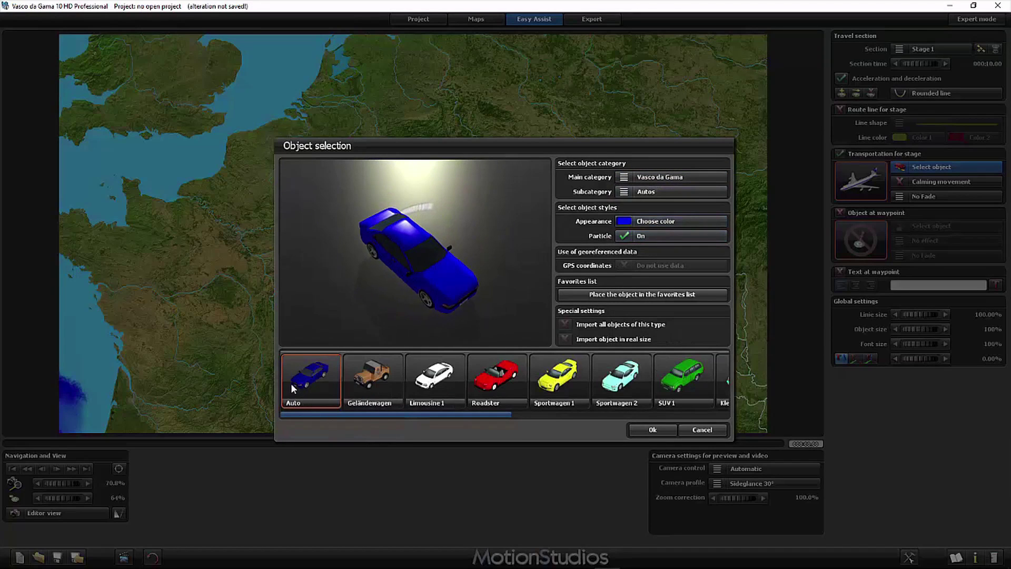
mouse_move(318, 415)
mouse_down()
mouse_move(583, 417)
mouse_move(312, 424)
mouse_up()
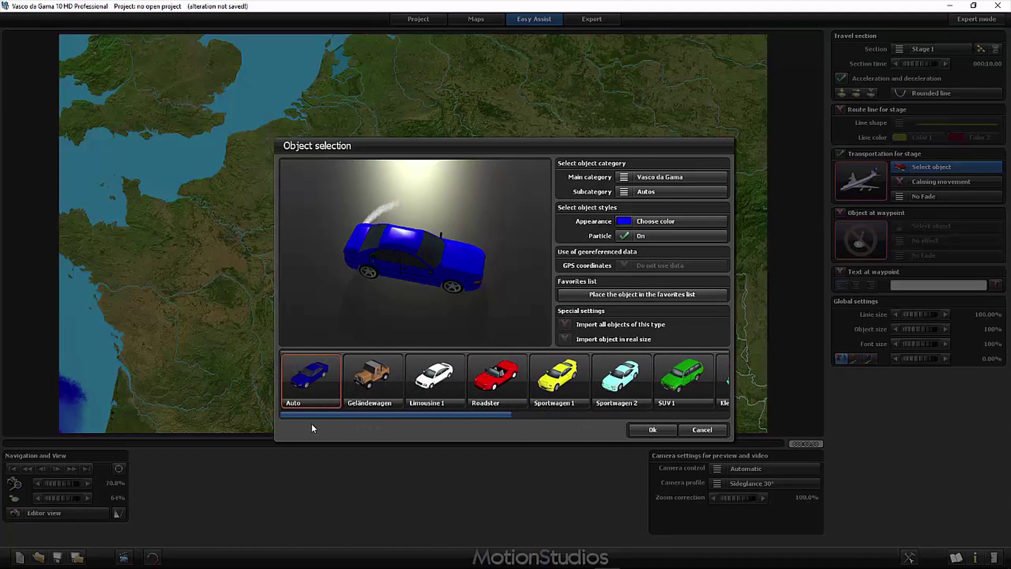
click(434, 377)
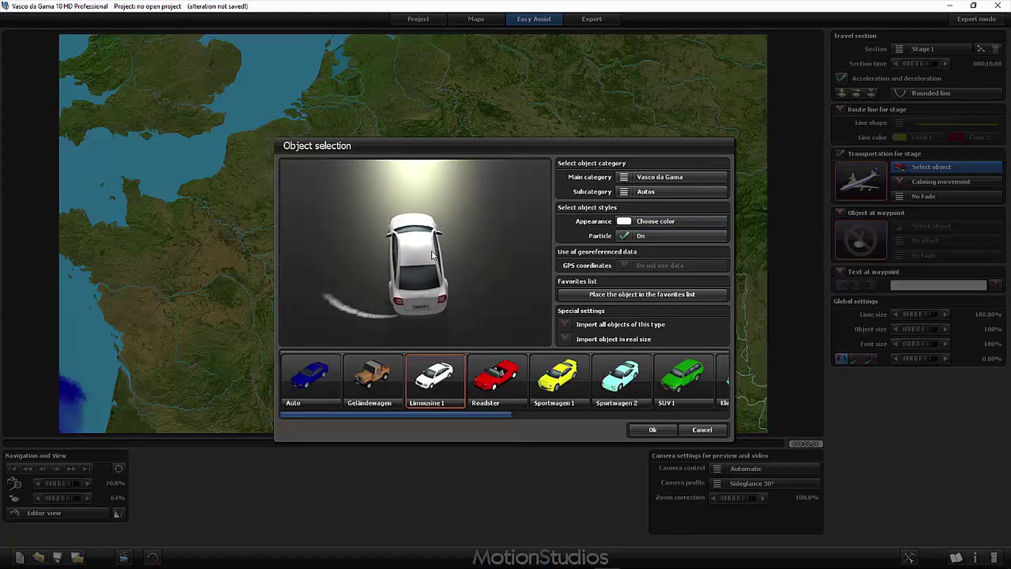
click(652, 429)
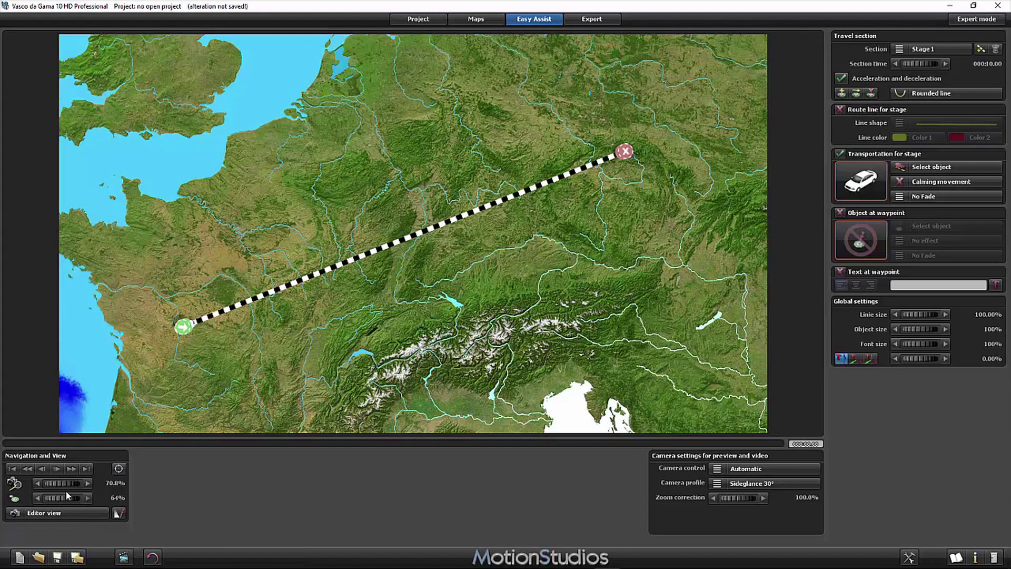
- Reduce the waypoint marker display size to 45% and play the route animation in the realtime preview
mouse_move(67, 501)
mouse_down()
mouse_move(47, 501)
mouse_move(60, 501)
mouse_up()
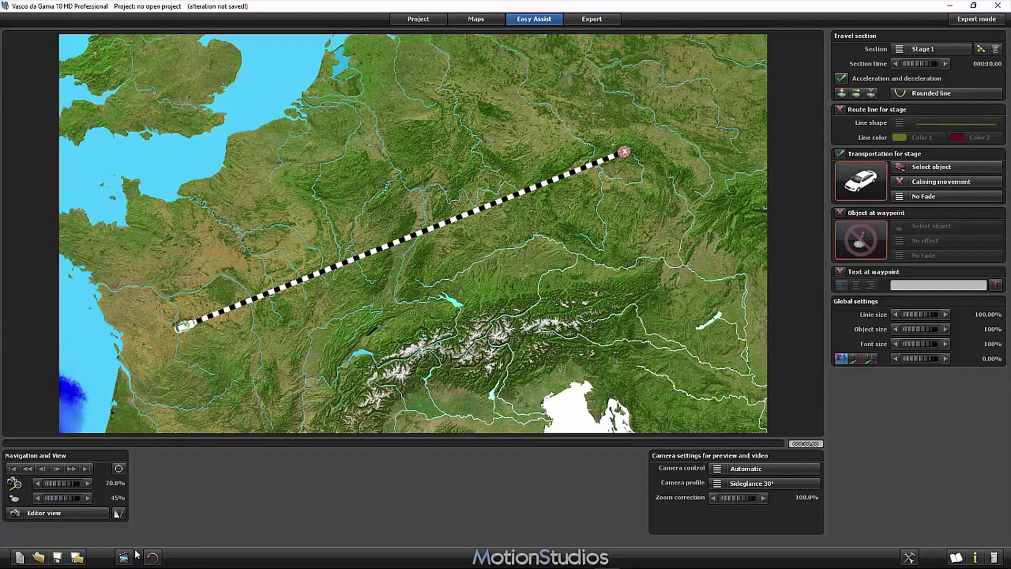
click(123, 557)
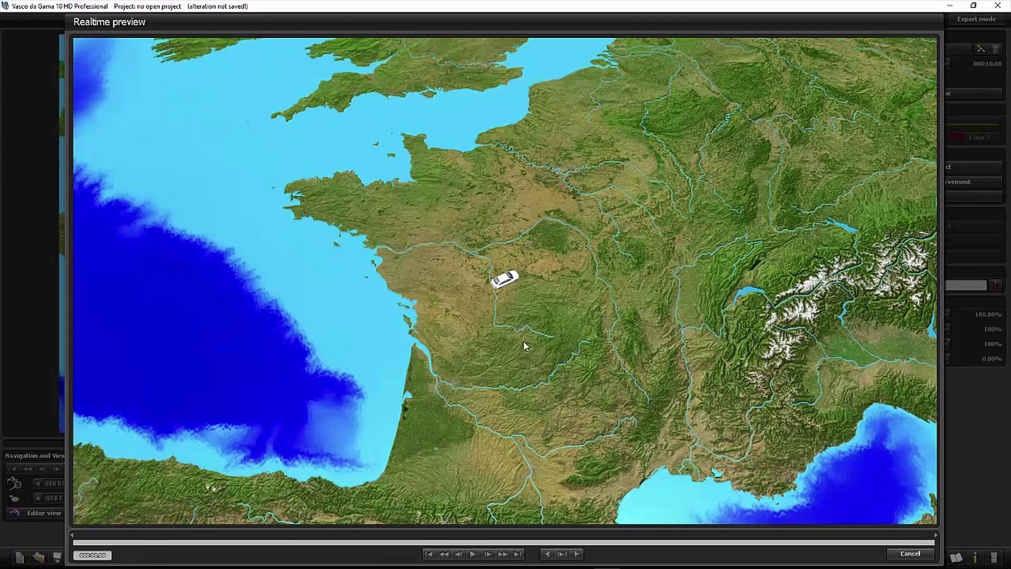
click(469, 554)
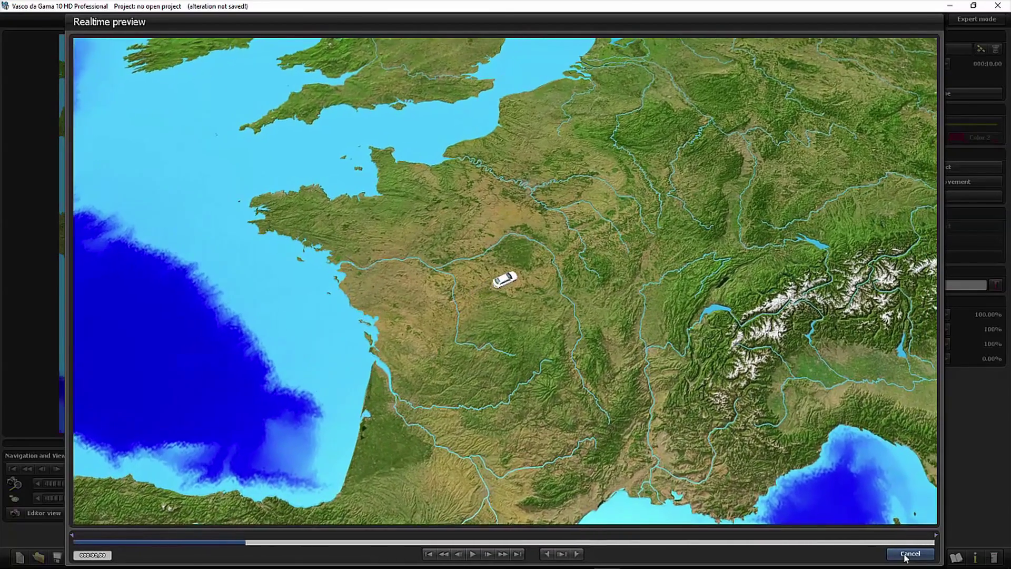
click(910, 553)
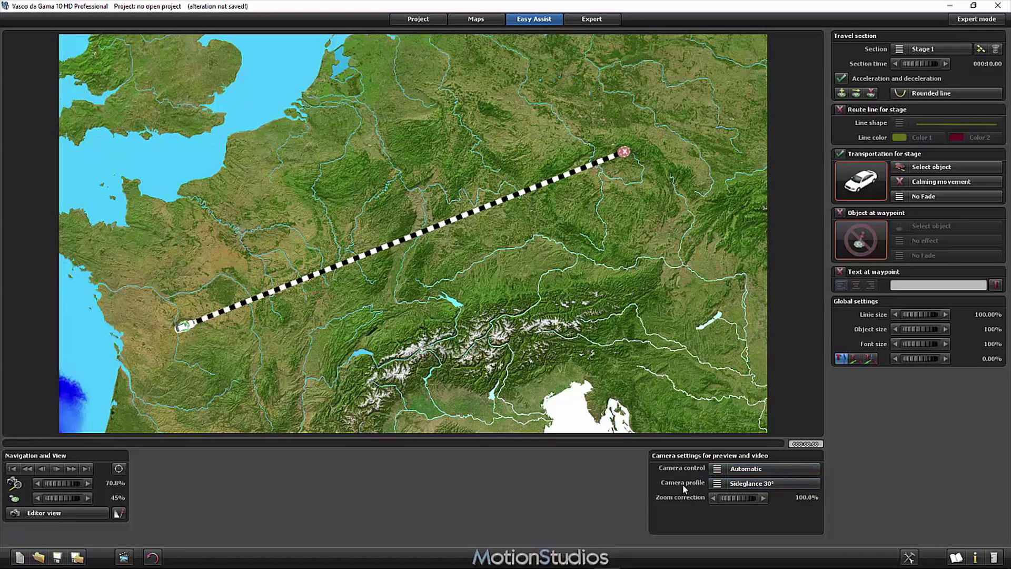
- Set the camera profile to Sideglance 70° and check the animation in the realtime preview
click(759, 485)
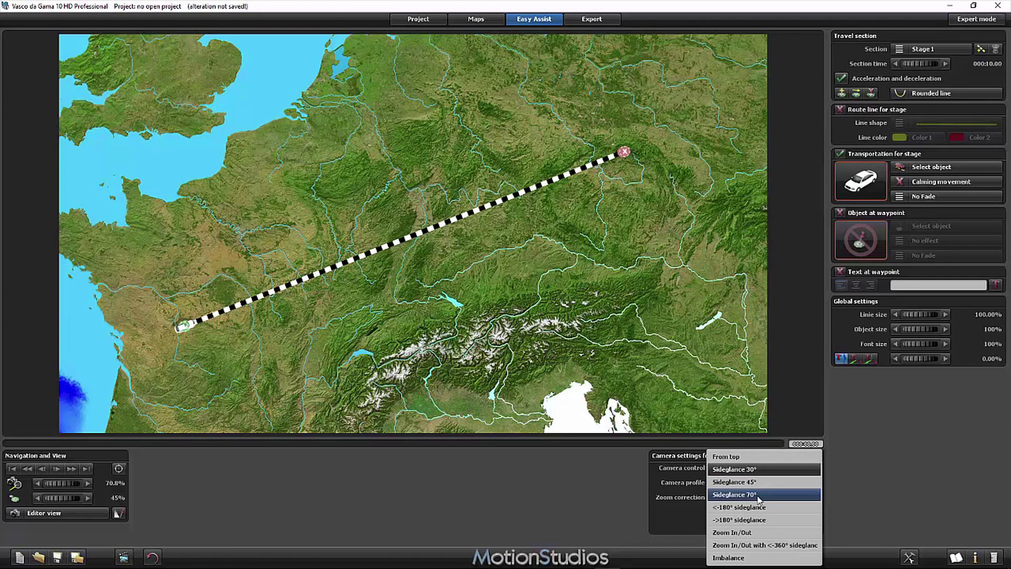
click(759, 496)
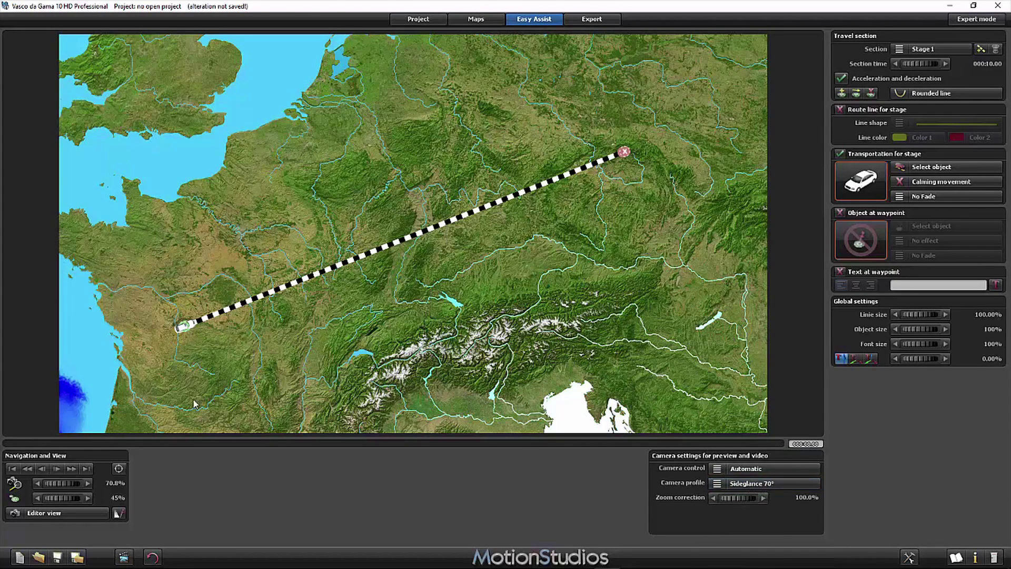
click(124, 557)
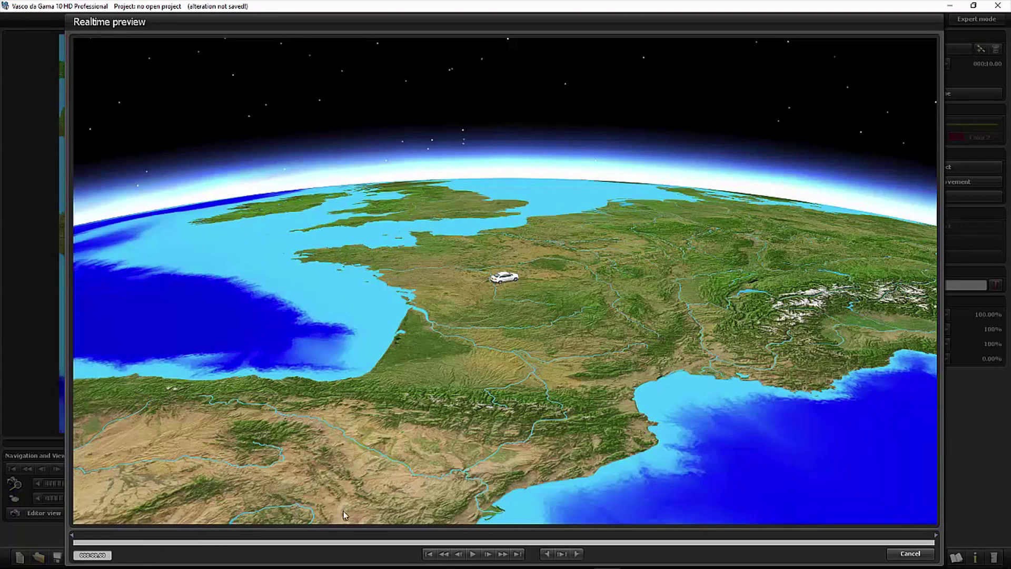
click(474, 555)
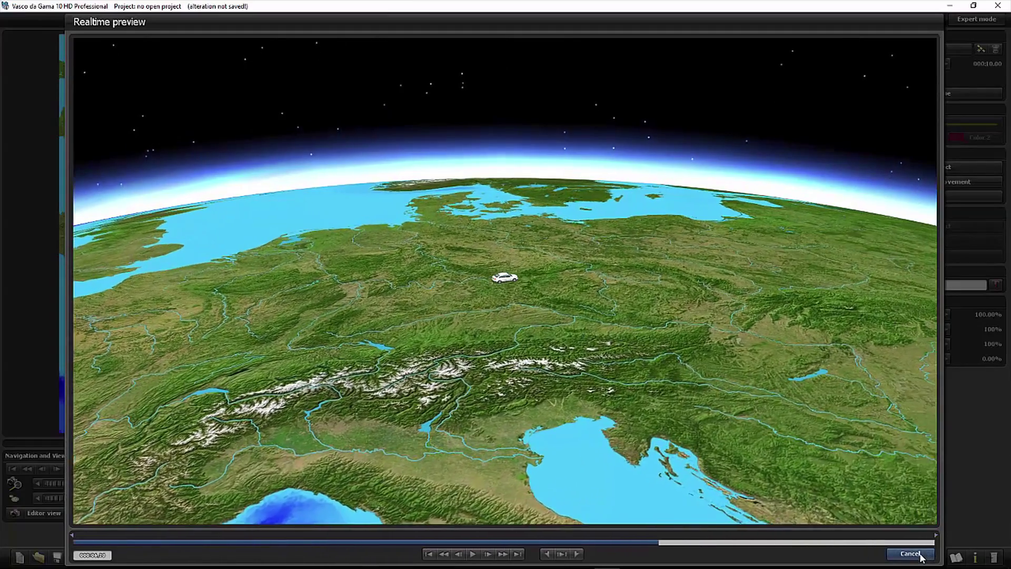
click(910, 554)
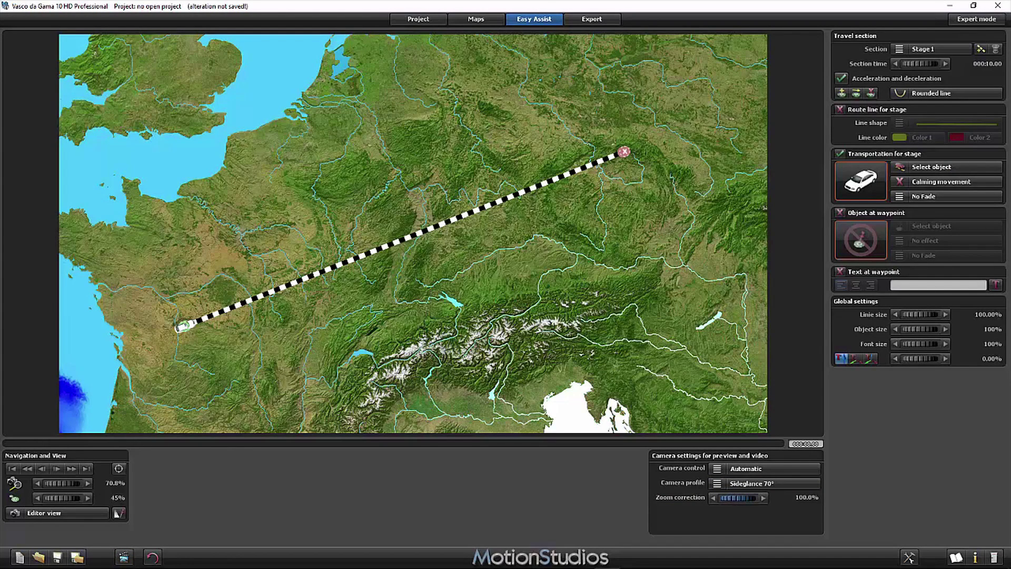
- Switch to the camera view, set the zoom correction to 120%, and play the realtime preview
drag(737, 498, 743, 498)
click(61, 515)
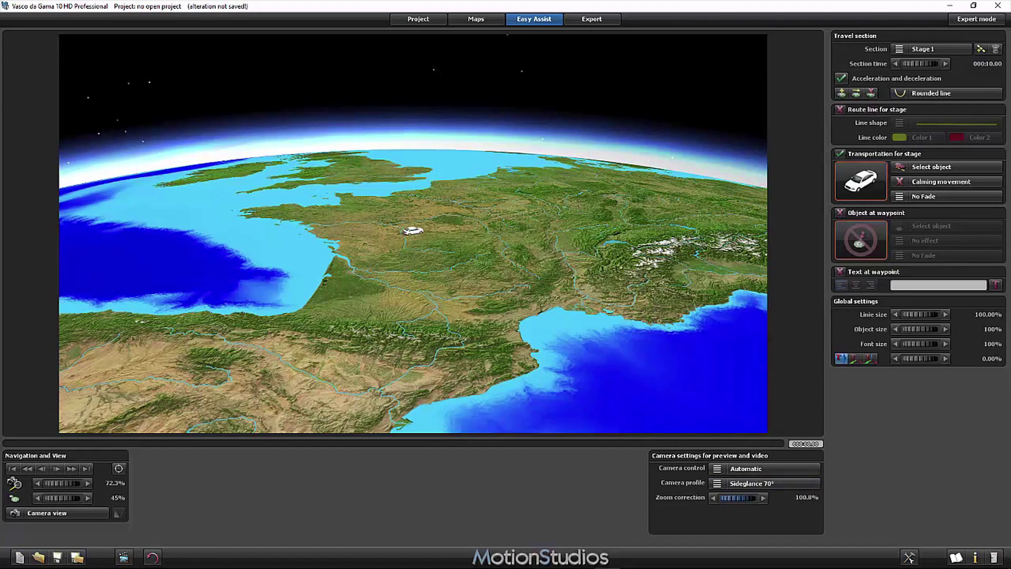
drag(738, 497, 759, 498)
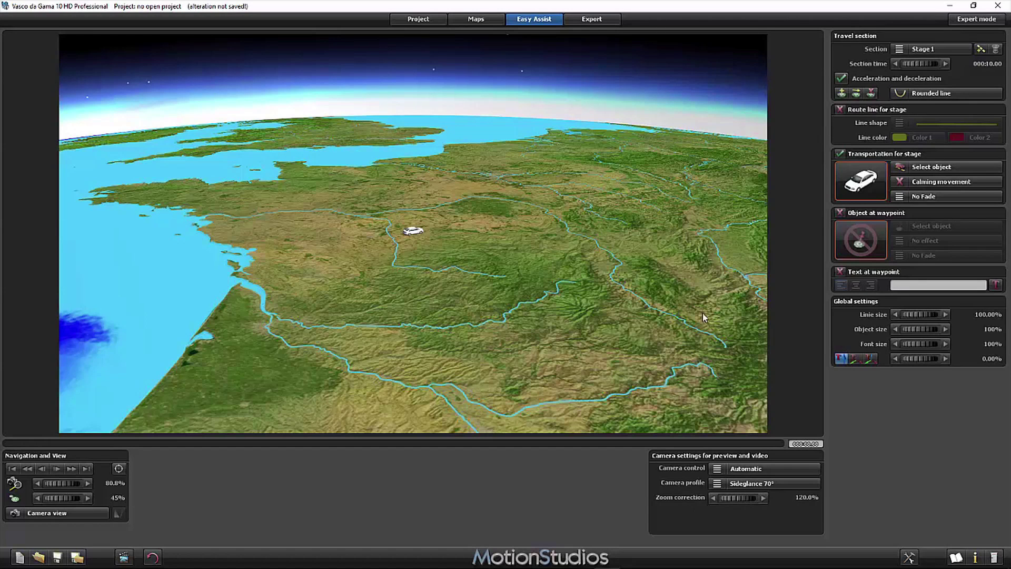
click(126, 554)
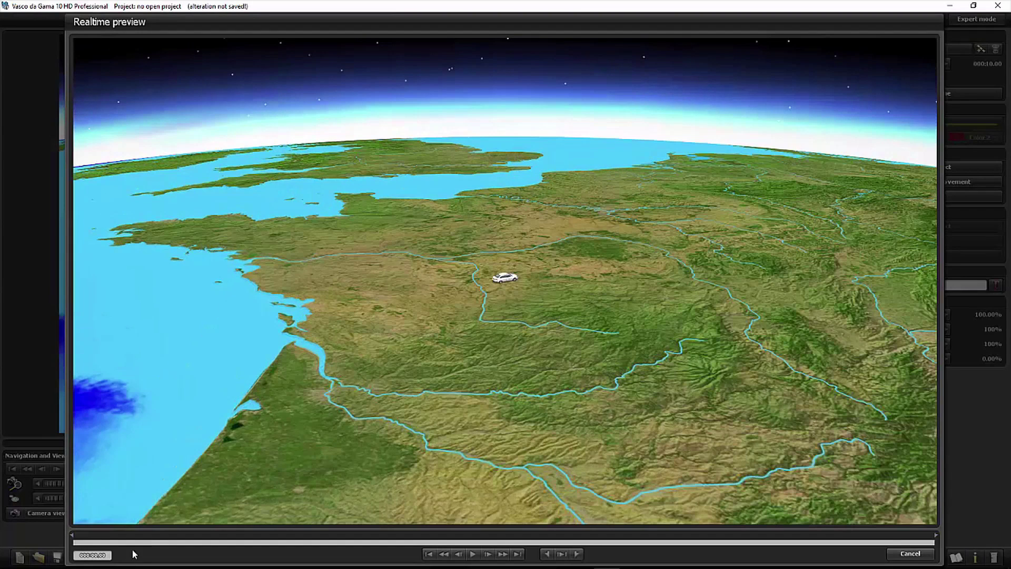
click(474, 554)
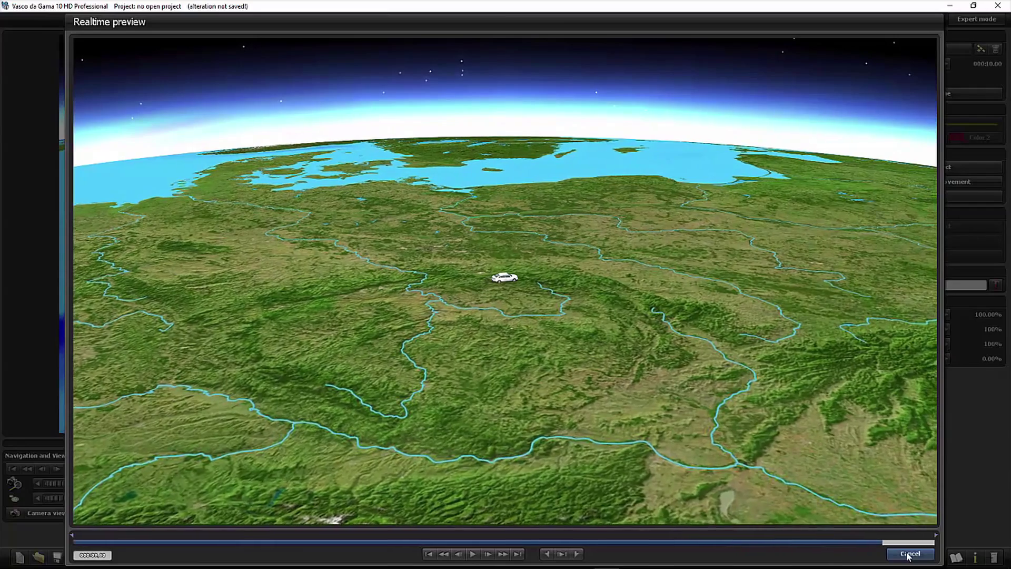
click(908, 554)
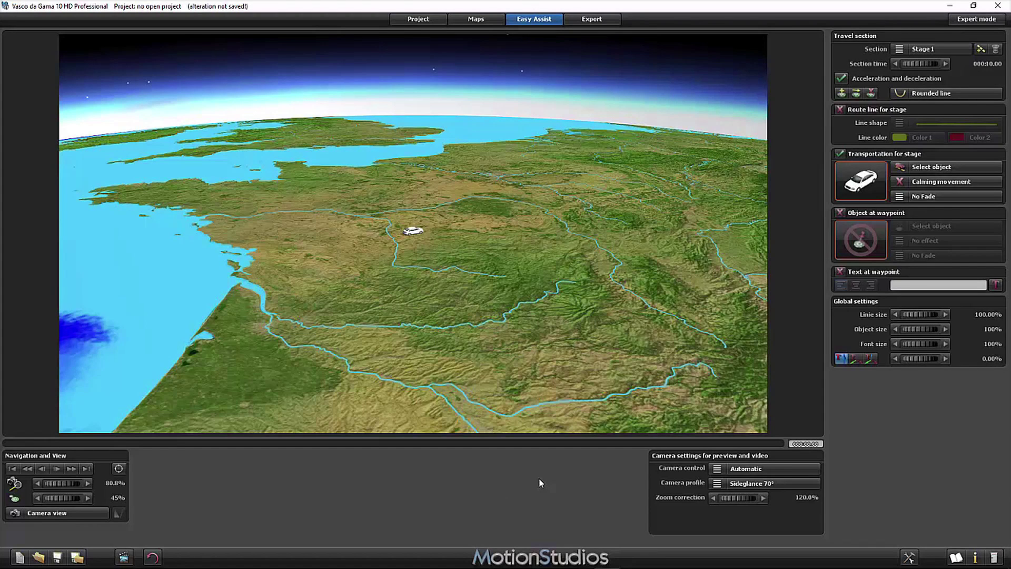
- Convert the project from Easy Assist to expert mode
click(970, 21)
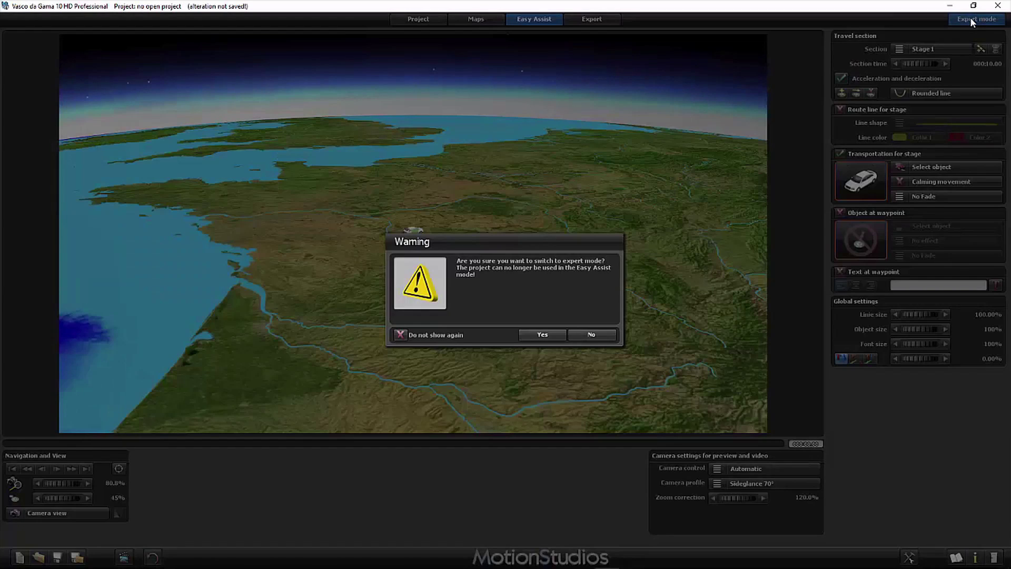
click(543, 335)
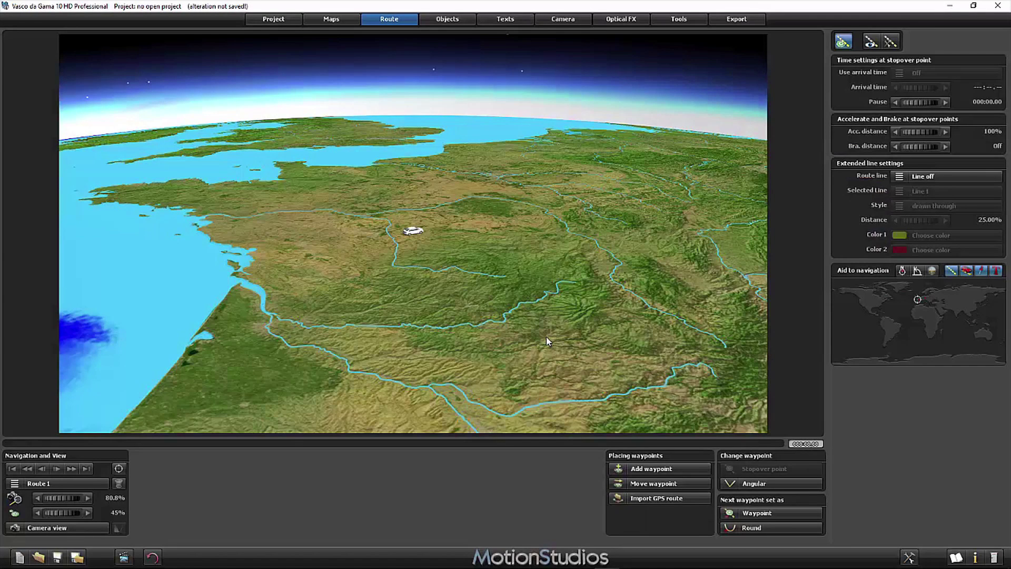